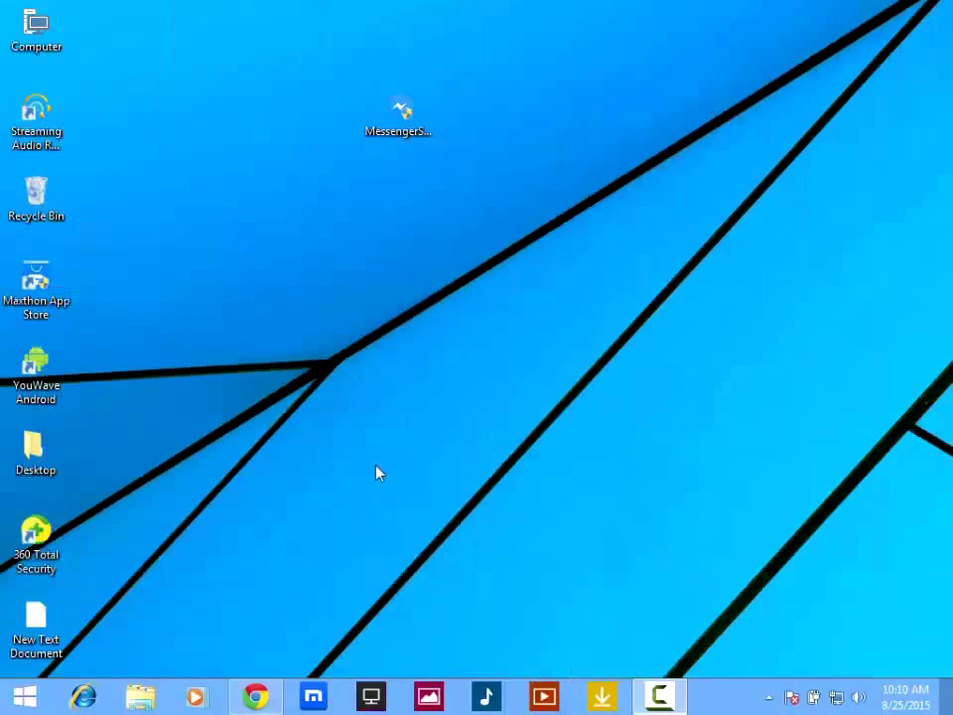
Request the Windows version of Messenger for Desktop from messengerfordesktop.com in Chrome and cancel the download
{"action": "left_click", "coordinate": [266, 695]}
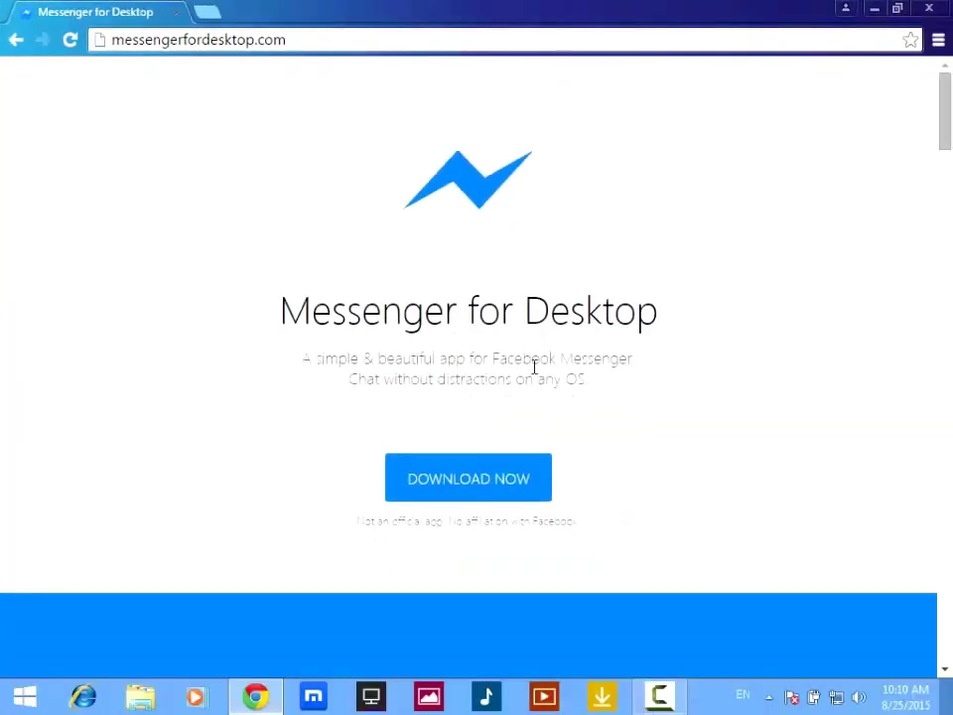
{"action": "left_click", "coordinate": [457, 496]}
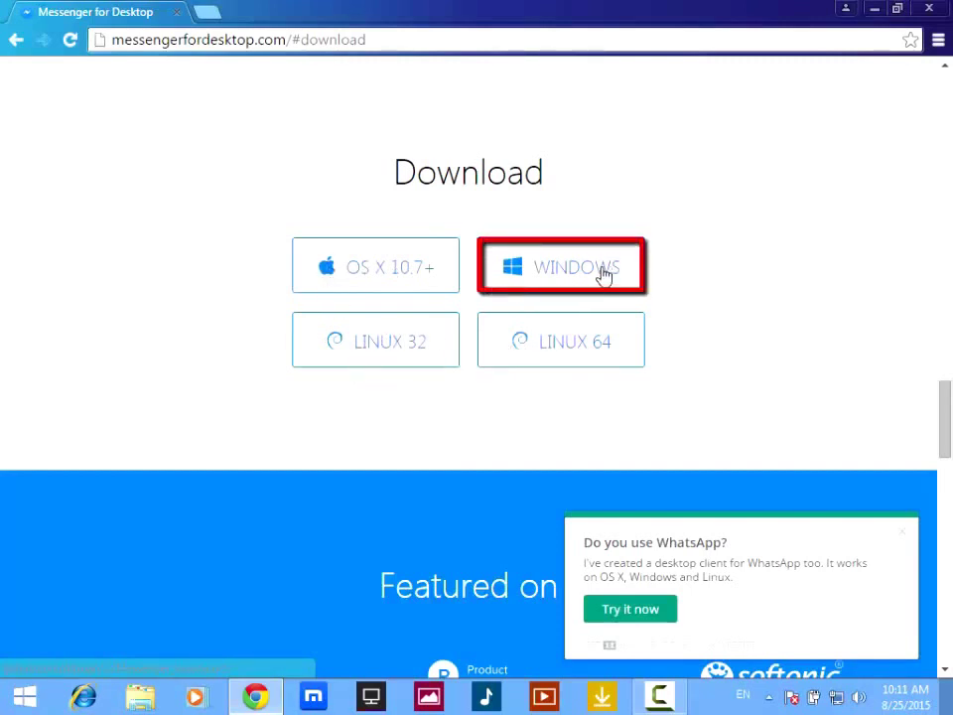
{"action": "left_click", "coordinate": [532, 269]}
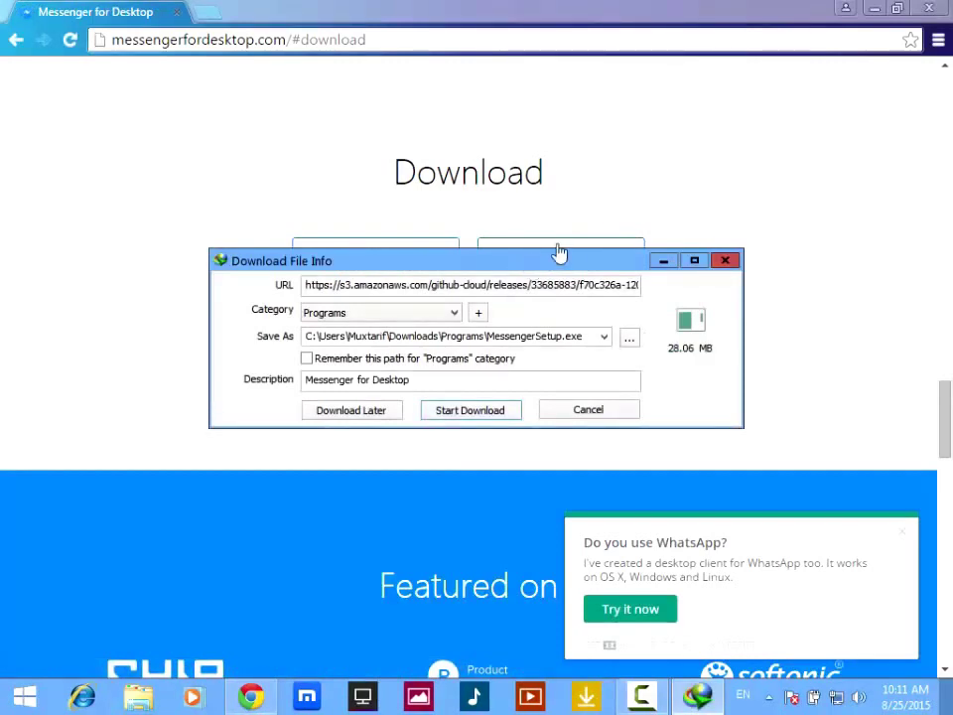
{"action": "left_click_drag", "start_coordinate": [536, 270], "coordinate": [576, 167]}
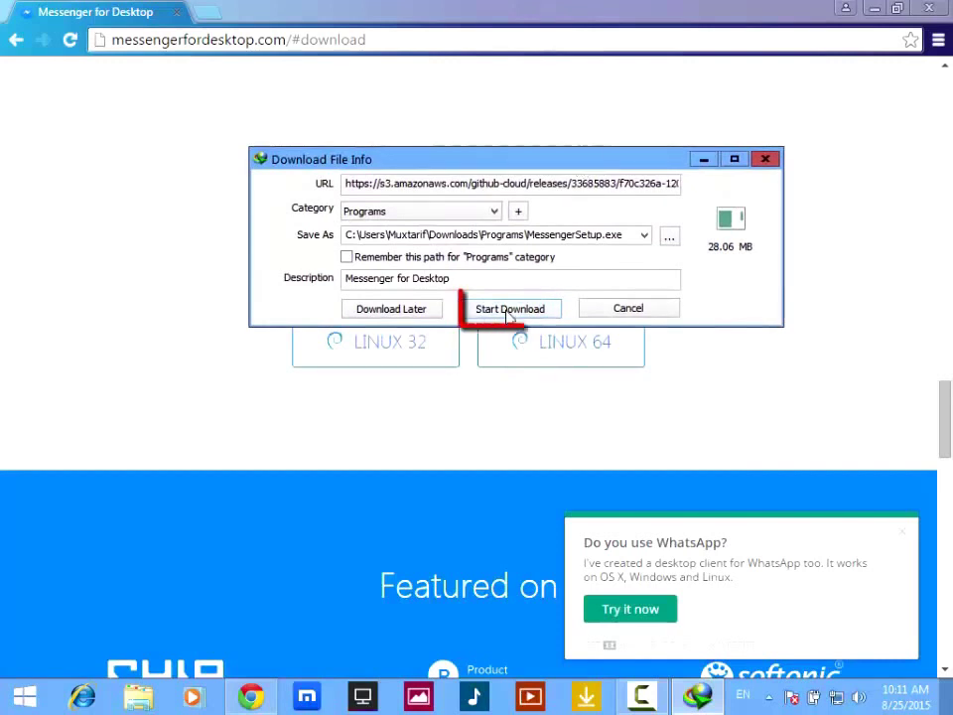
{"action": "left_click", "coordinate": [767, 161]}
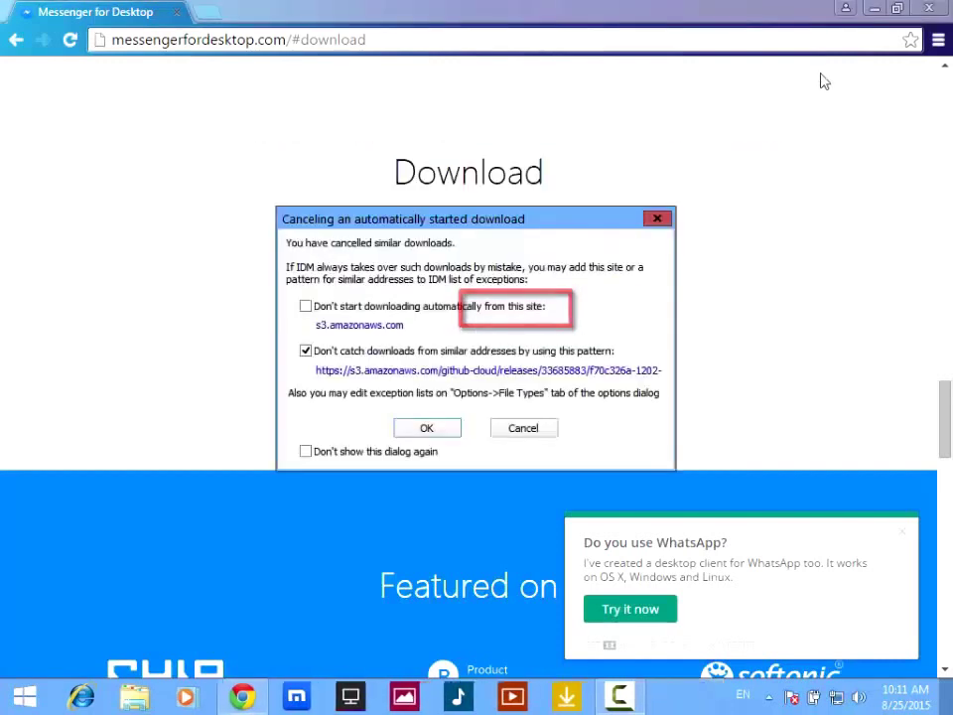
{"action": "left_click", "coordinate": [658, 219]}
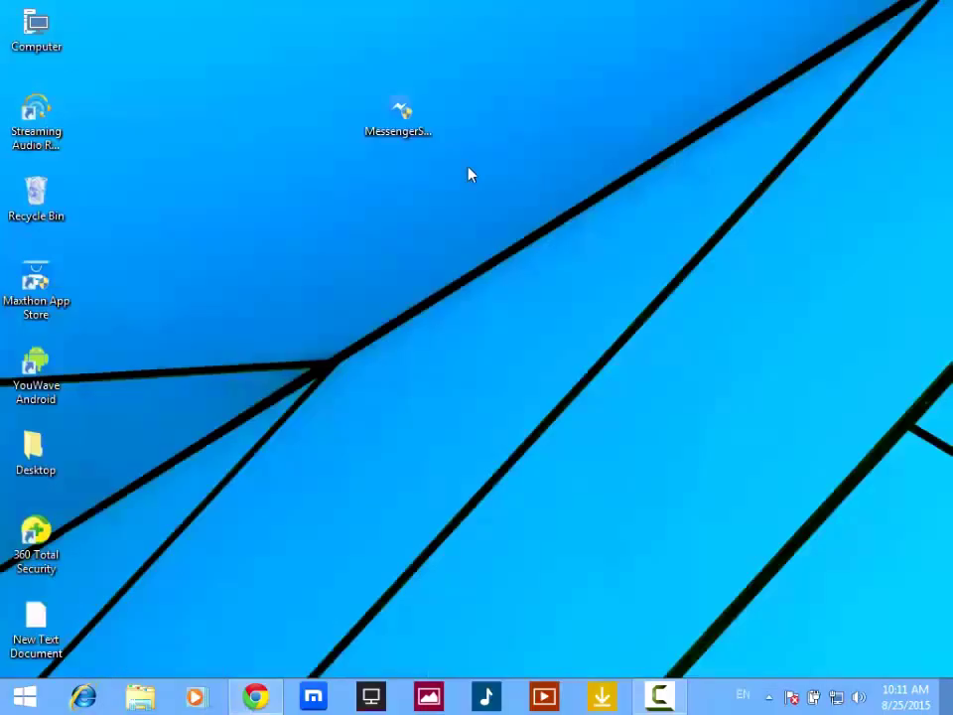
Run the MessengerSetup installer from the desktop, install Messenger and finish the wizard with Start Messenger enabled
{"action": "left_click", "coordinate": [419, 145]}
{"action": "left_click", "coordinate": [383, 132]}
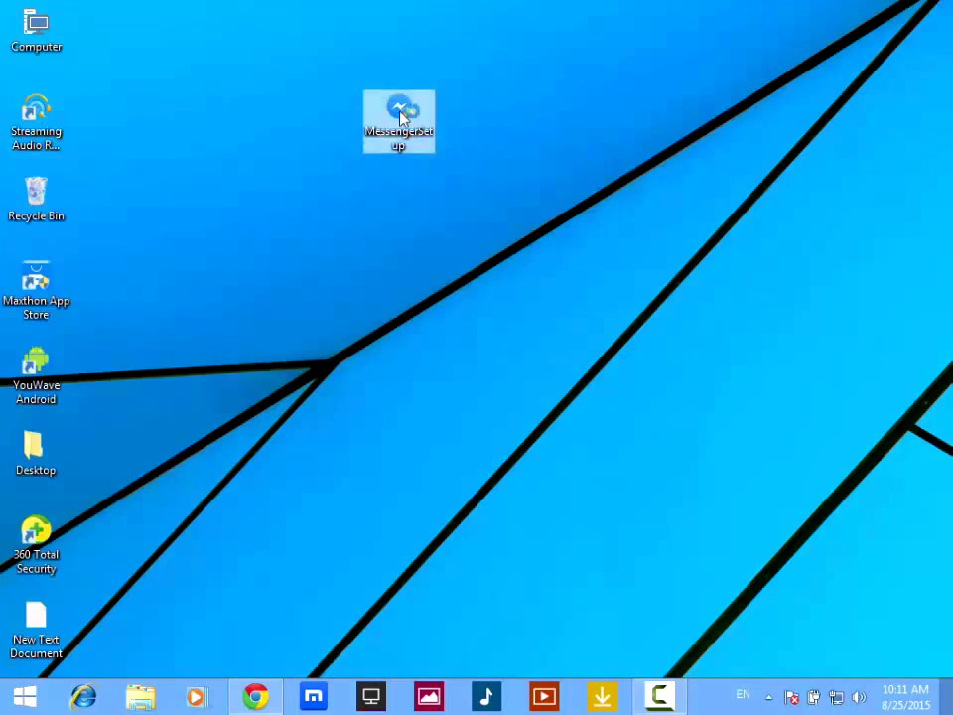
{"action": "left_click", "coordinate": [529, 356]}
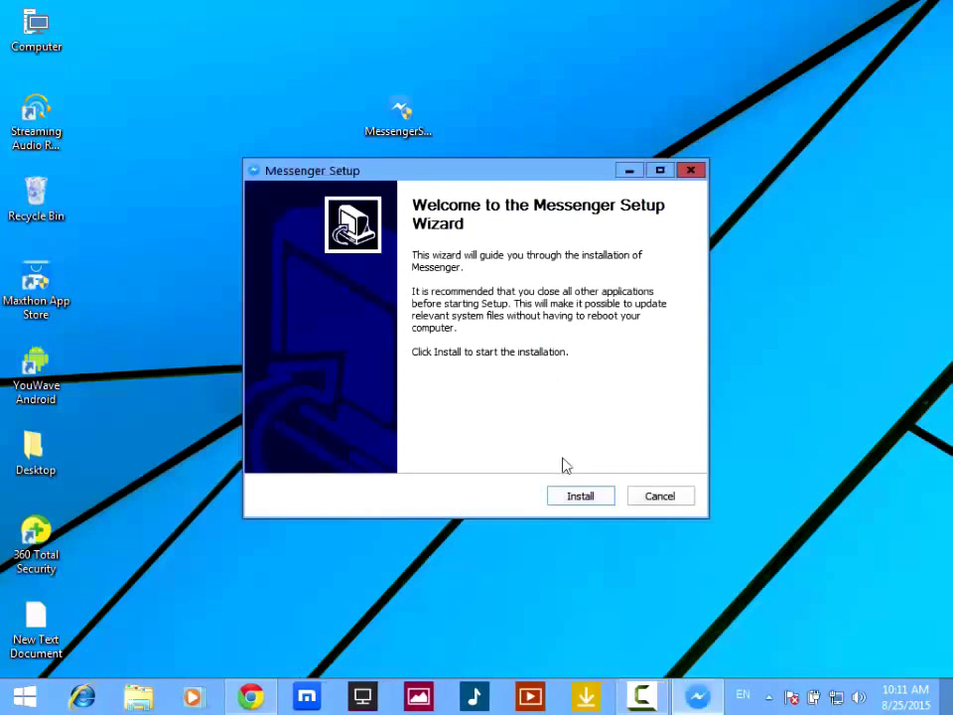
{"action": "left_click", "coordinate": [572, 501]}
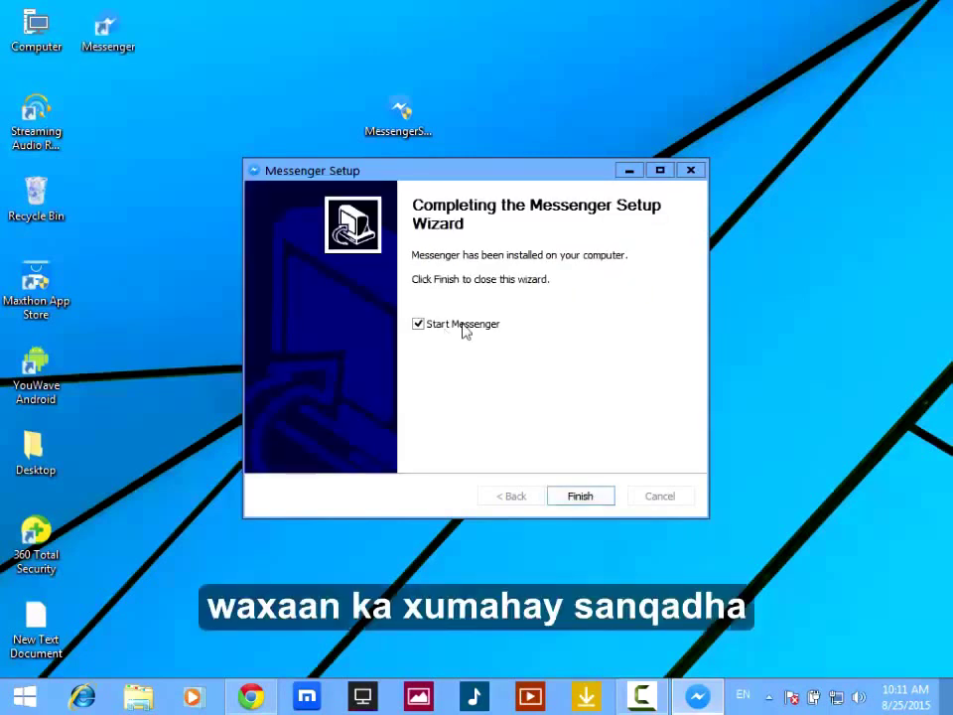
{"action": "left_click", "coordinate": [588, 501]}
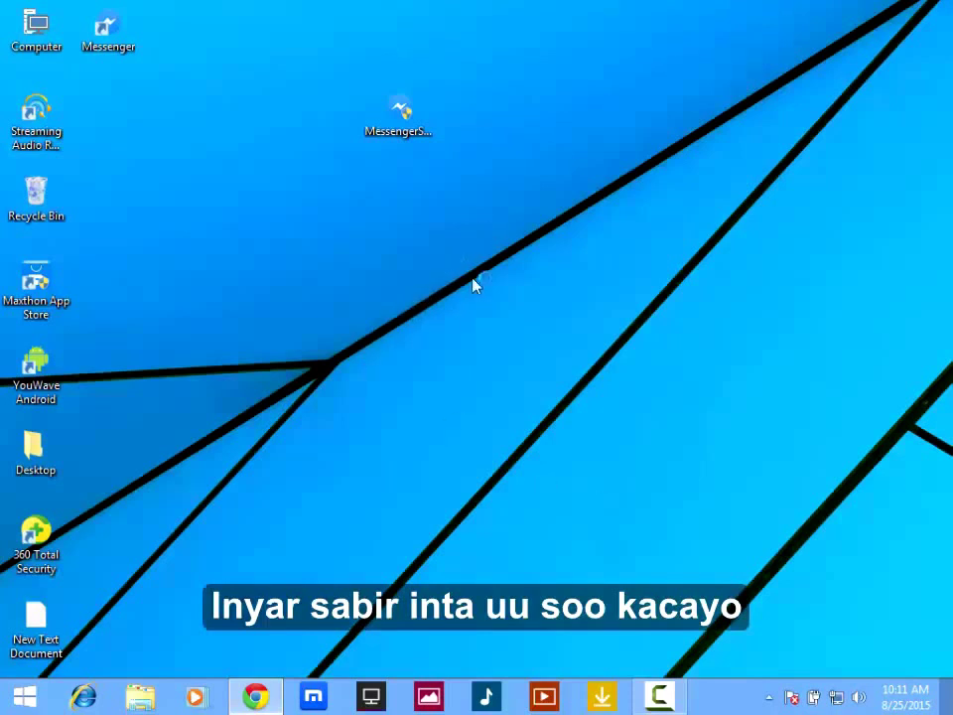
{"action": "right_click", "coordinate": [610, 164]}
{"action": "left_click", "coordinate": [655, 214]}
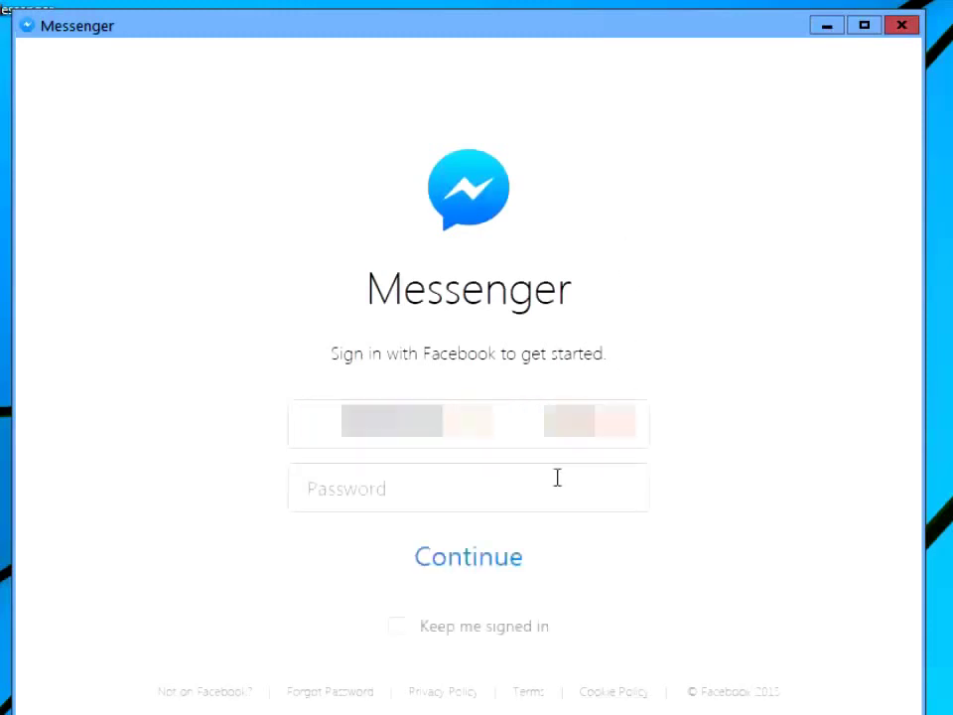
Clear the Messenger sign-in's account field and refill it with the saved account login suggestion
{"action": "left_click", "coordinate": [571, 433]}
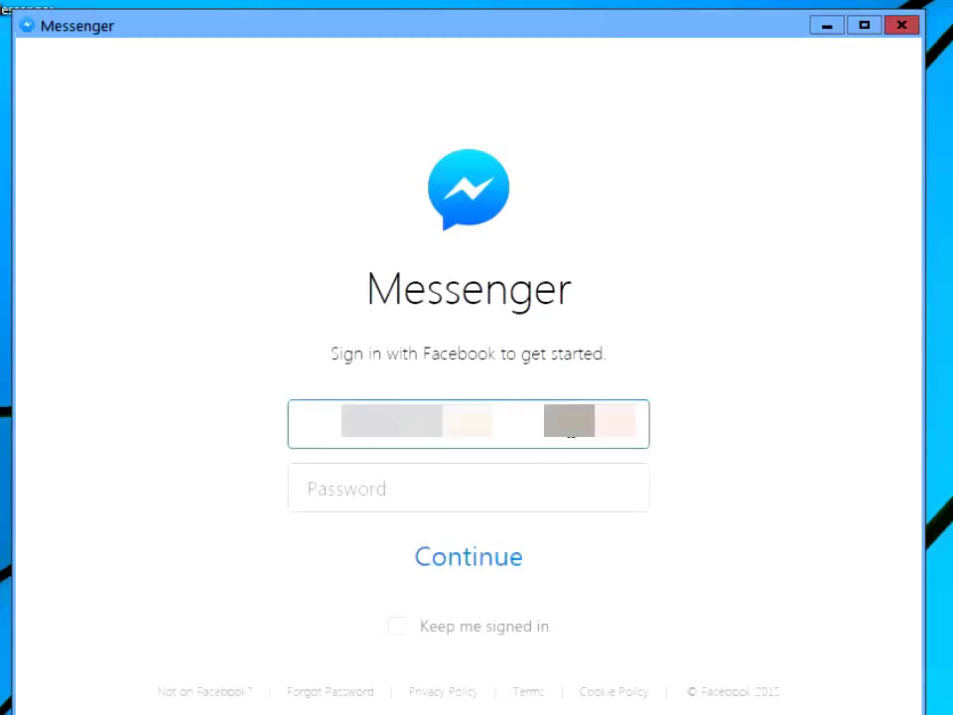
{"action": "key", "text": "ctrl+a"}
{"action": "key", "text": "BackSpace"}
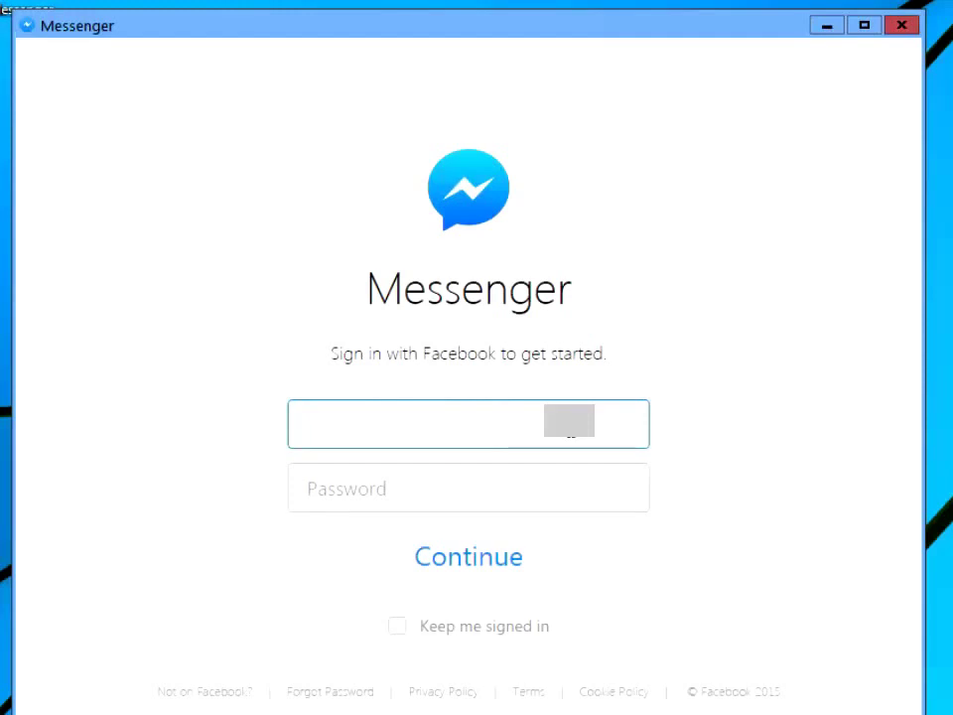
{"action": "double_click", "coordinate": [571, 433]}
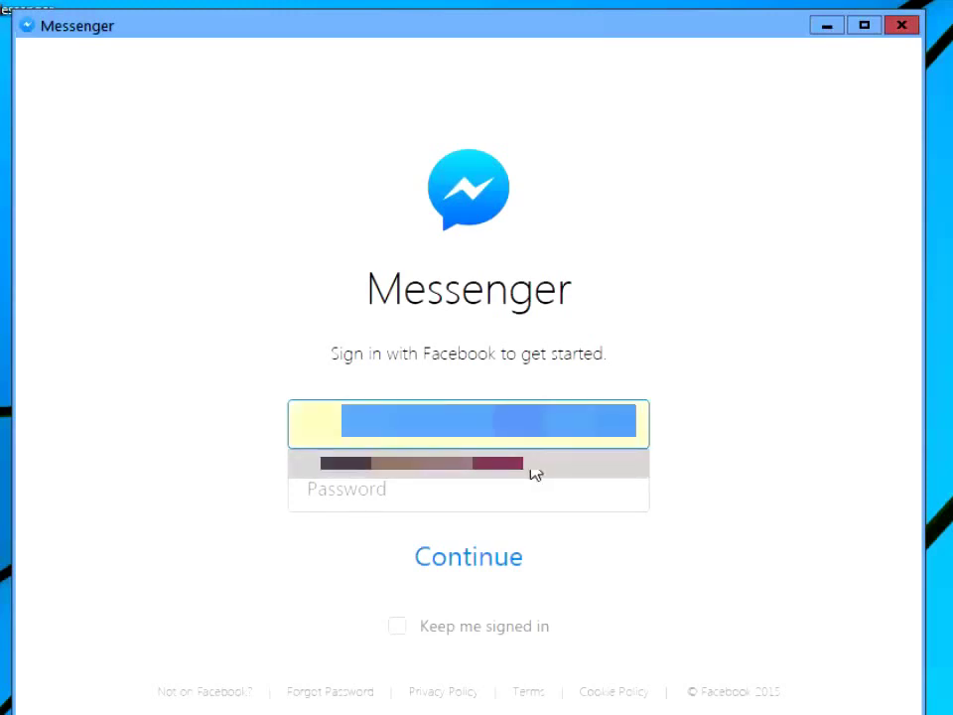
{"action": "left_click", "coordinate": [534, 475]}
Enter the account password, sign in to Messenger and maximize its window
{"action": "left_click", "coordinate": [472, 487]}
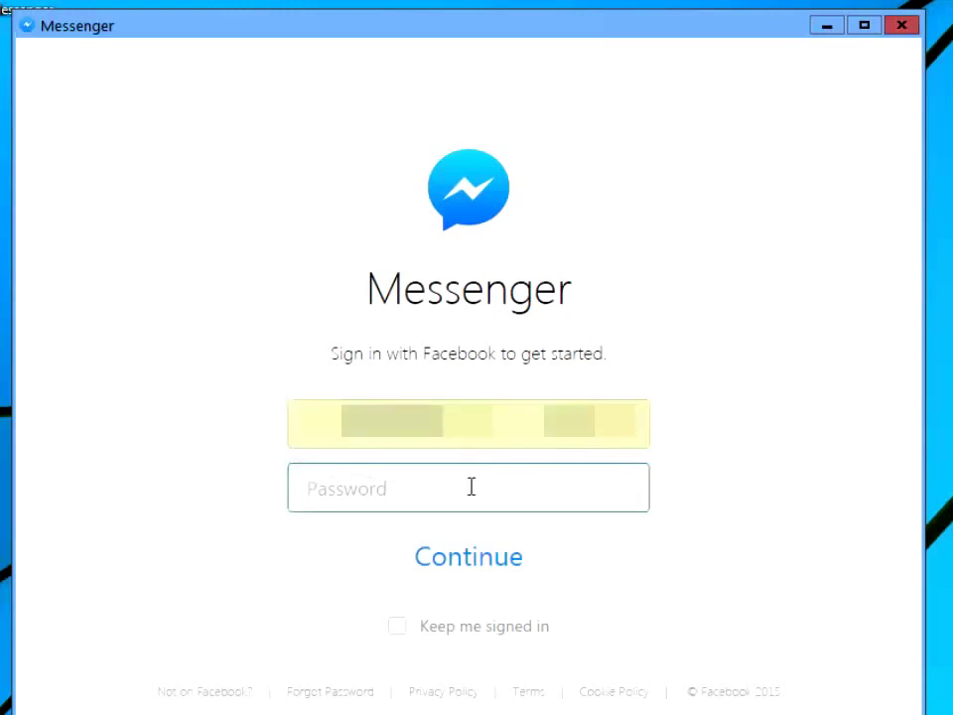
{"action": "type", "text": "••"}
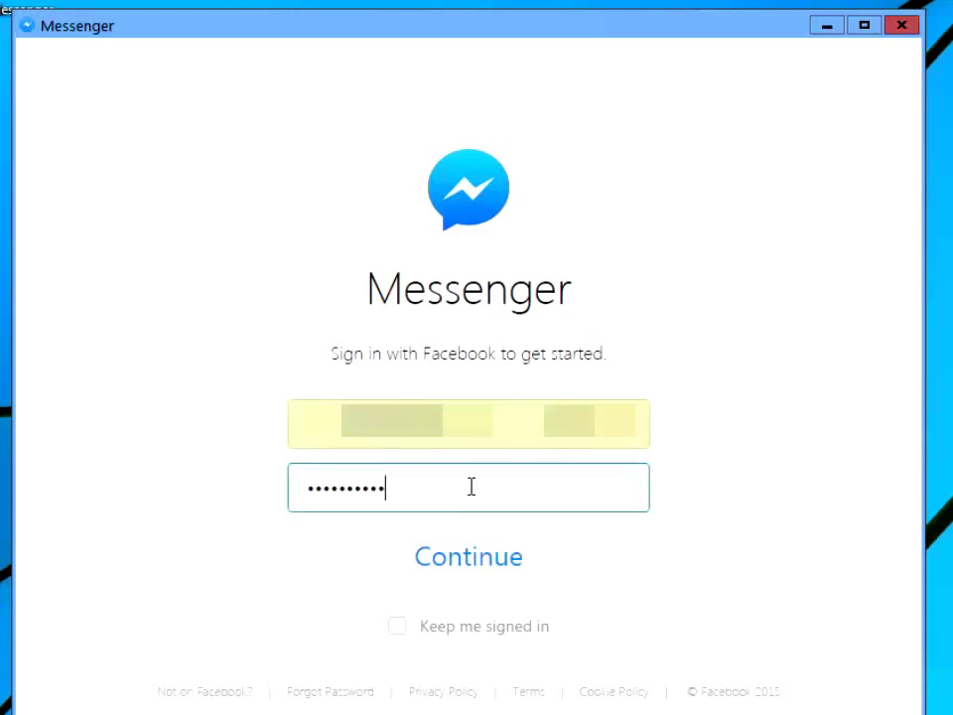
{"action": "left_click", "coordinate": [503, 556]}
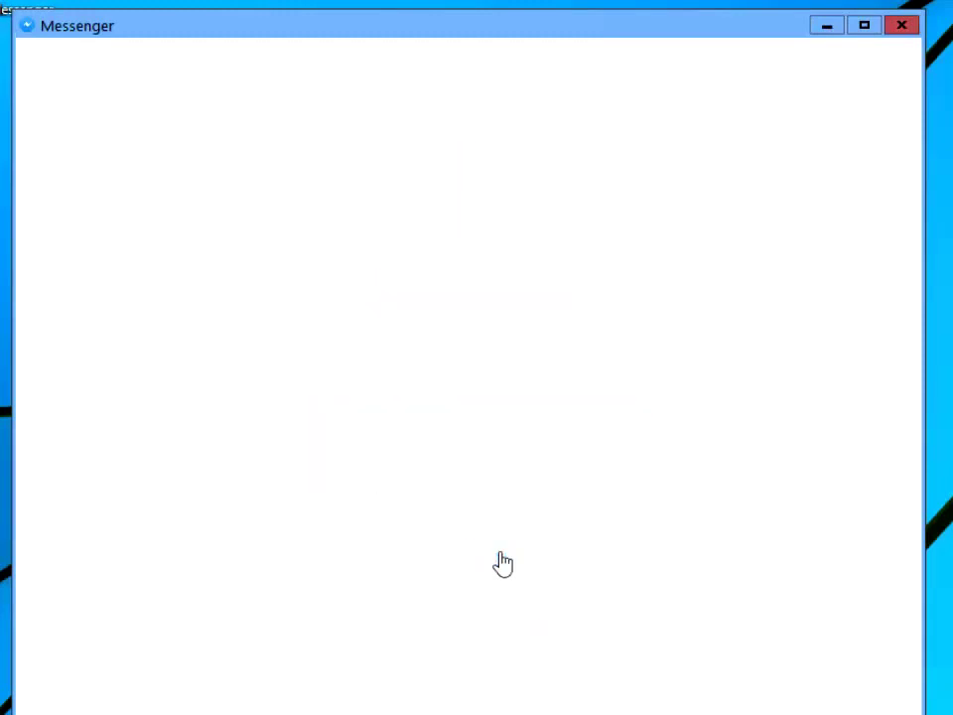
{"action": "left_click", "coordinate": [863, 26]}
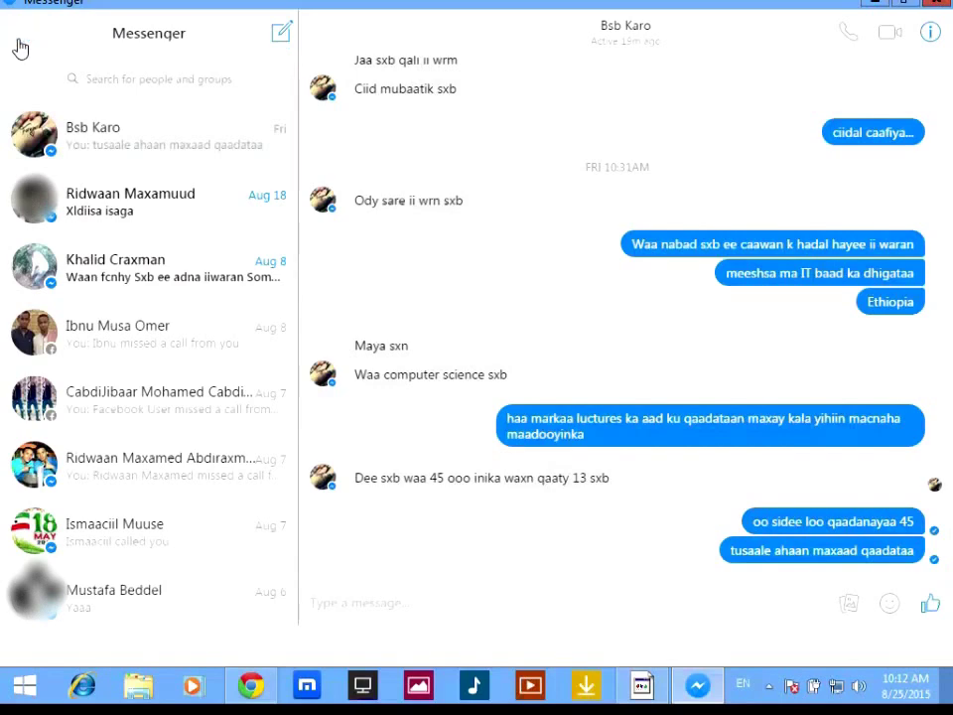
Turn on desktop notifications in Messenger's settings and close the settings dialog
{"action": "left_click", "coordinate": [19, 42]}
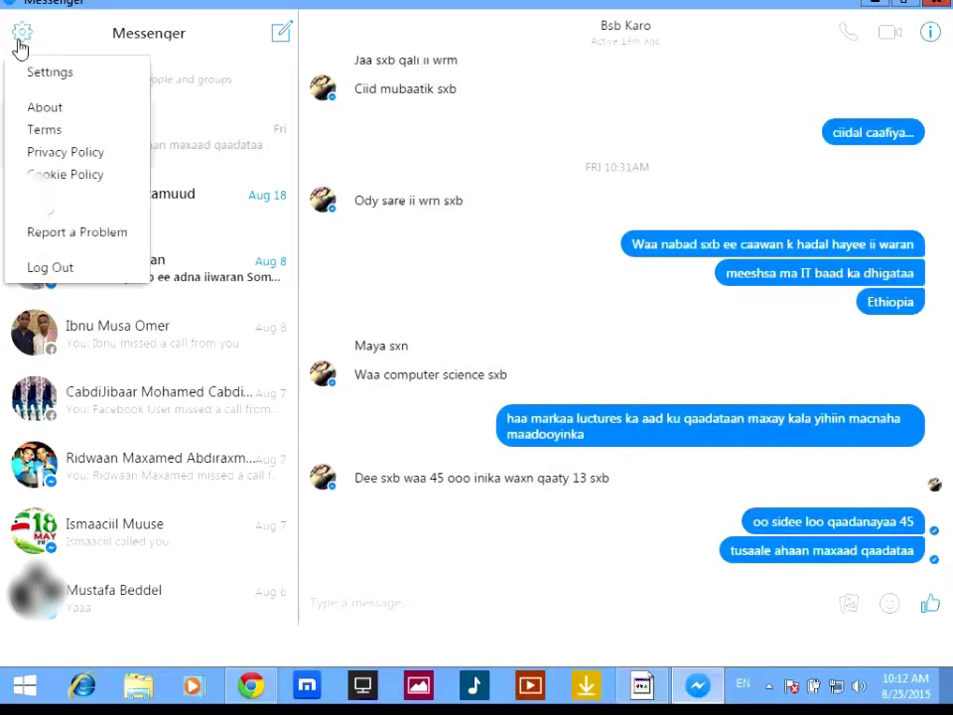
{"action": "left_click", "coordinate": [57, 84]}
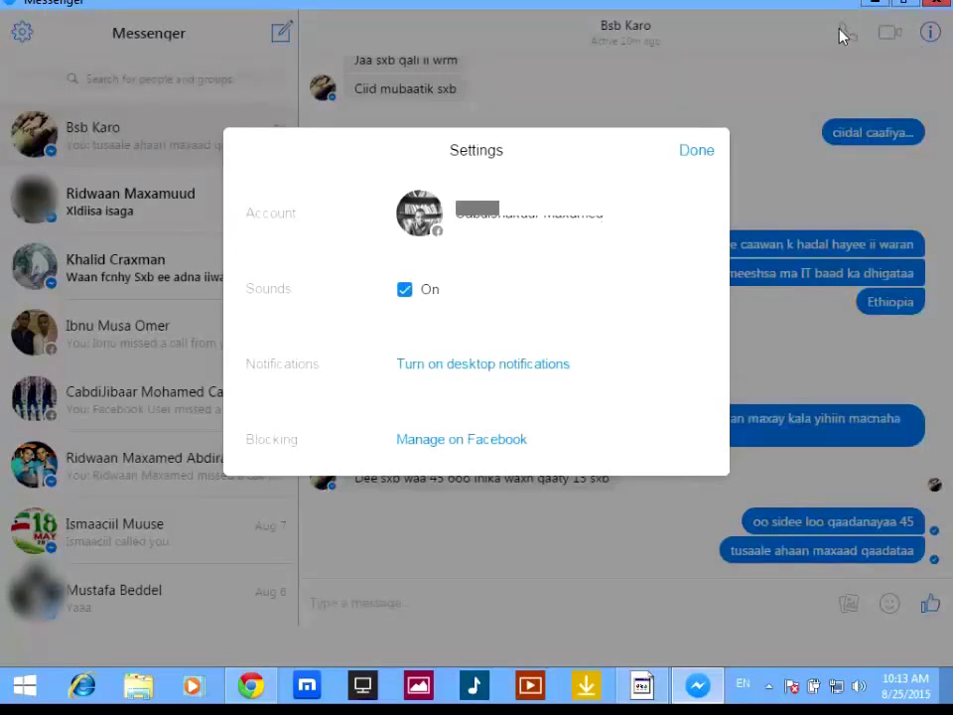
{"action": "left_click", "coordinate": [498, 366]}
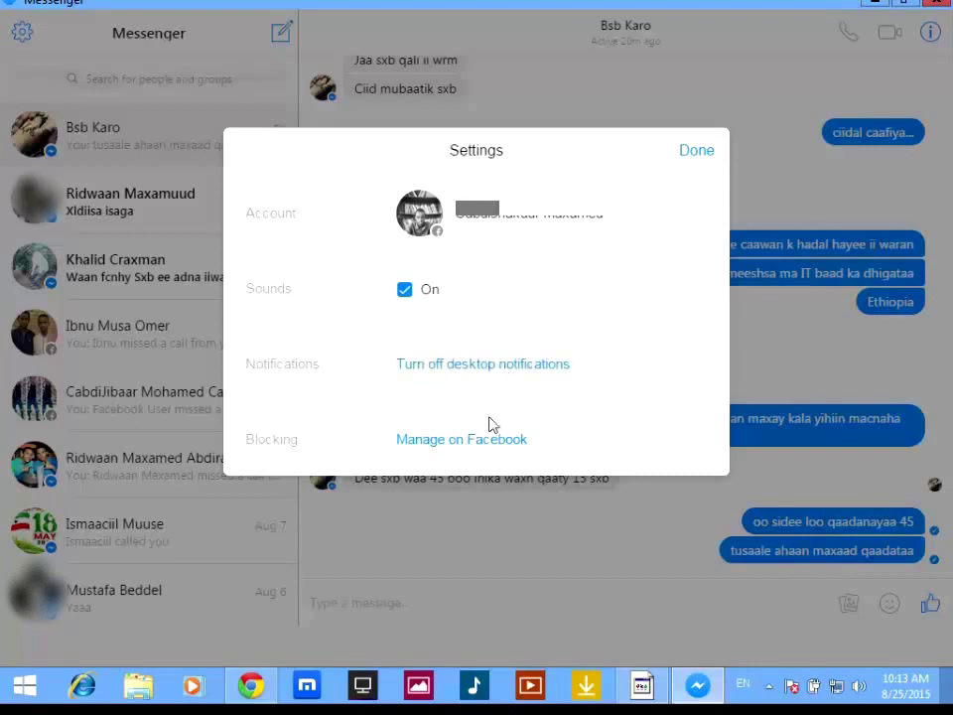
{"action": "left_click", "coordinate": [685, 155]}
Check where the Log Out option is found in Messenger and minimize the window
{"action": "left_click", "coordinate": [22, 33]}
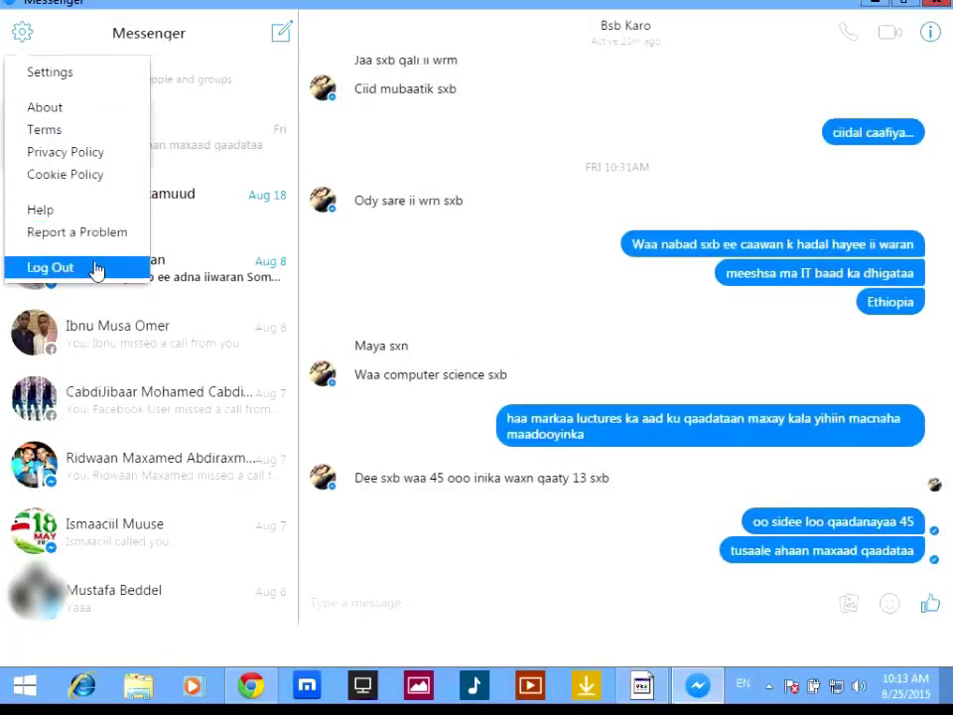
{"action": "left_click", "coordinate": [874, 3]}
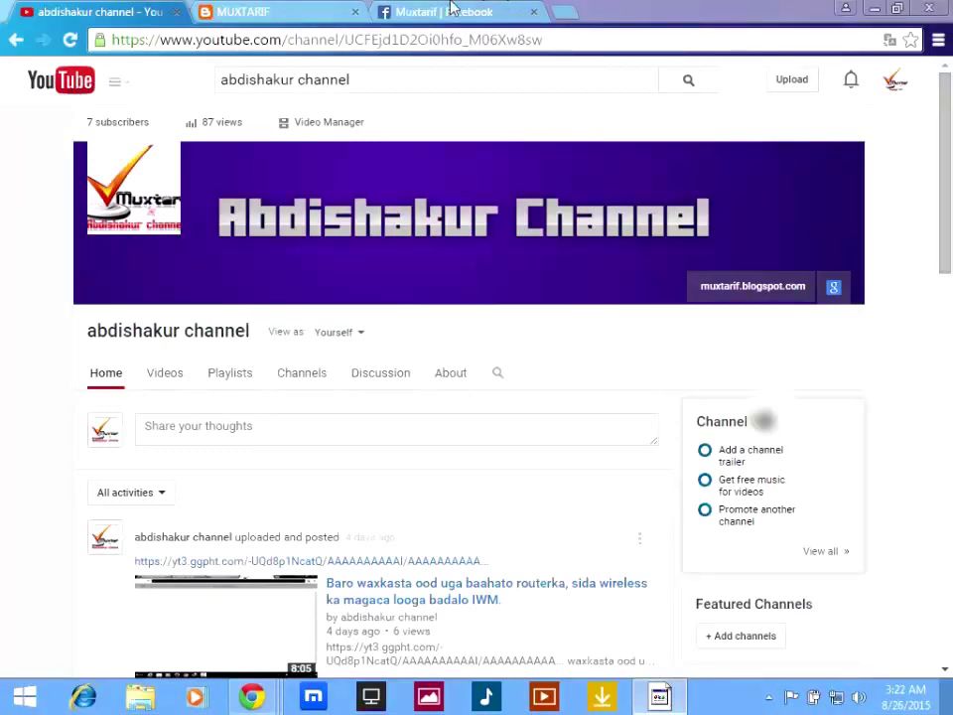
View the open MUXTARIF blog page and the Muxtarif Facebook page in Chrome
{"action": "left_click", "coordinate": [258, 11]}
{"action": "left_click_drag", "start_coordinate": [947, 147], "coordinate": [950, 89]}
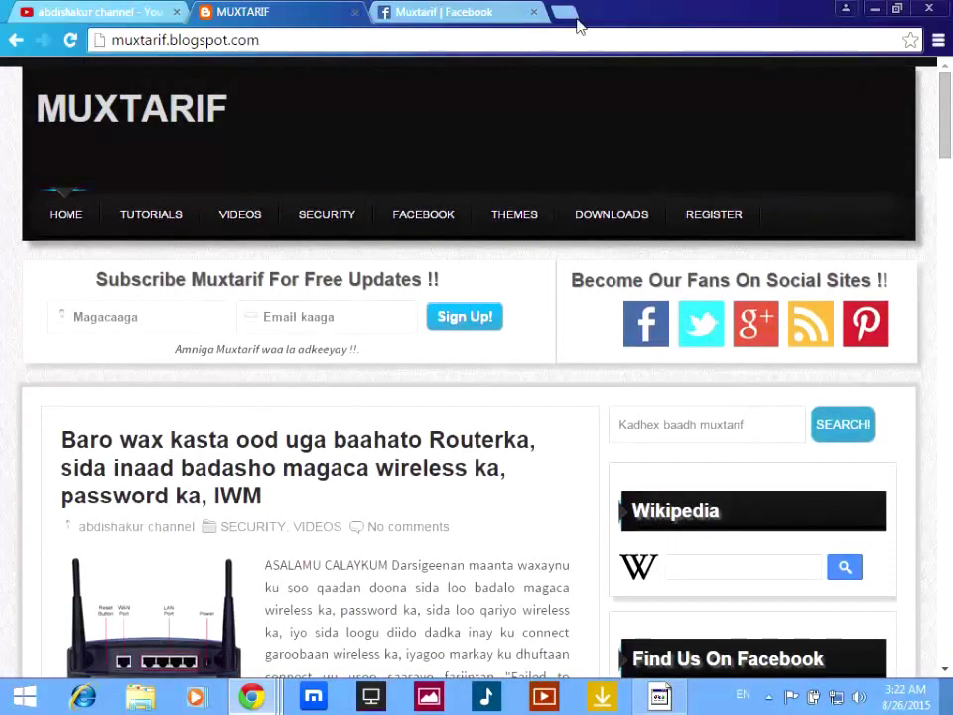
{"action": "left_click", "coordinate": [497, 12]}
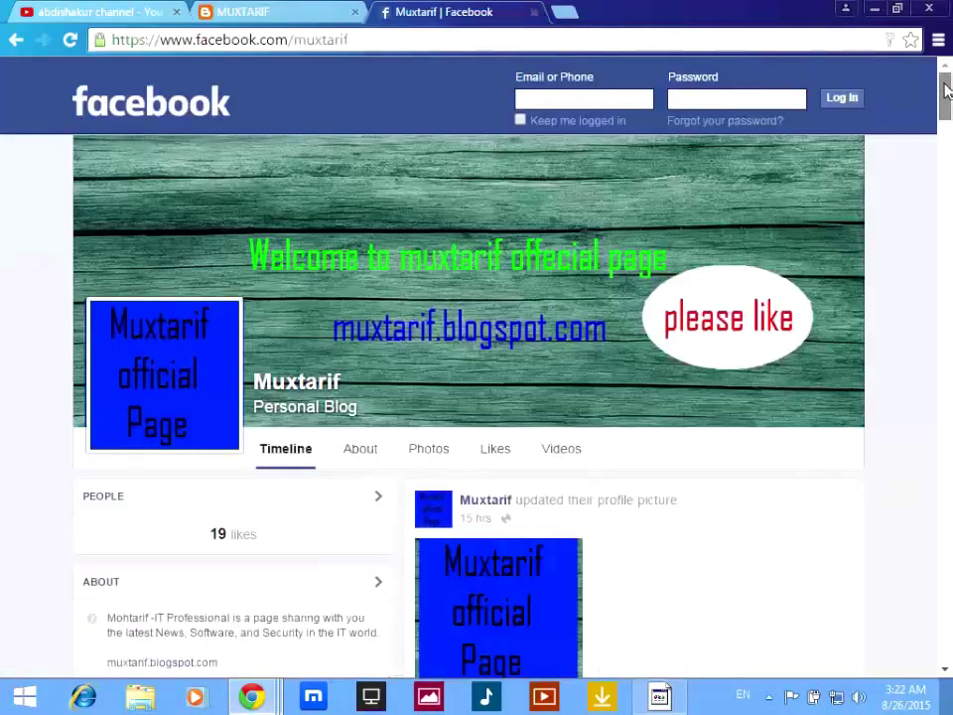